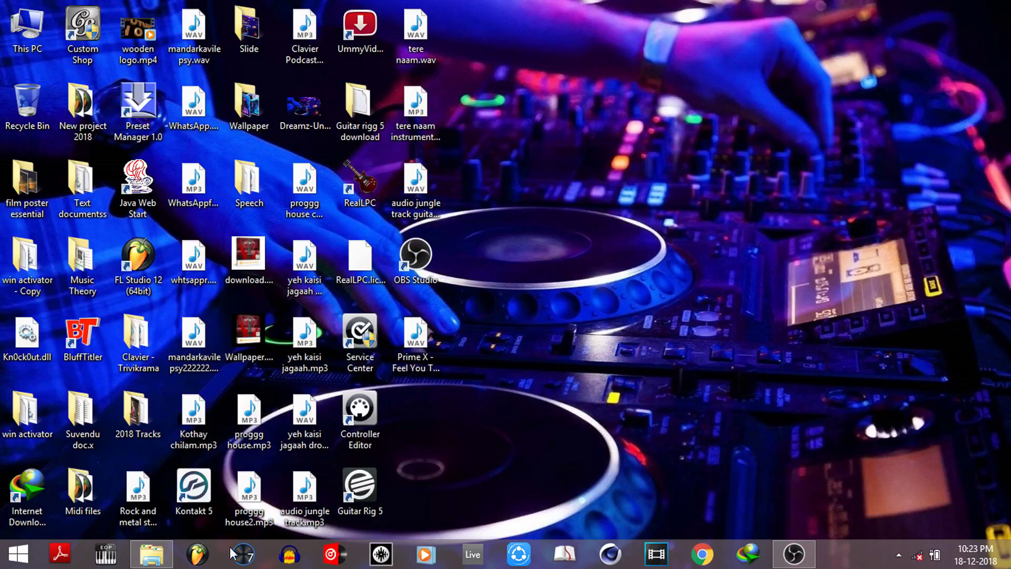
# - Launch RX 7 and open 'Jordy Wess & Drumhide - Don't Let Me Down.mp3' from the Future House folder
pyautogui.click(247, 561)
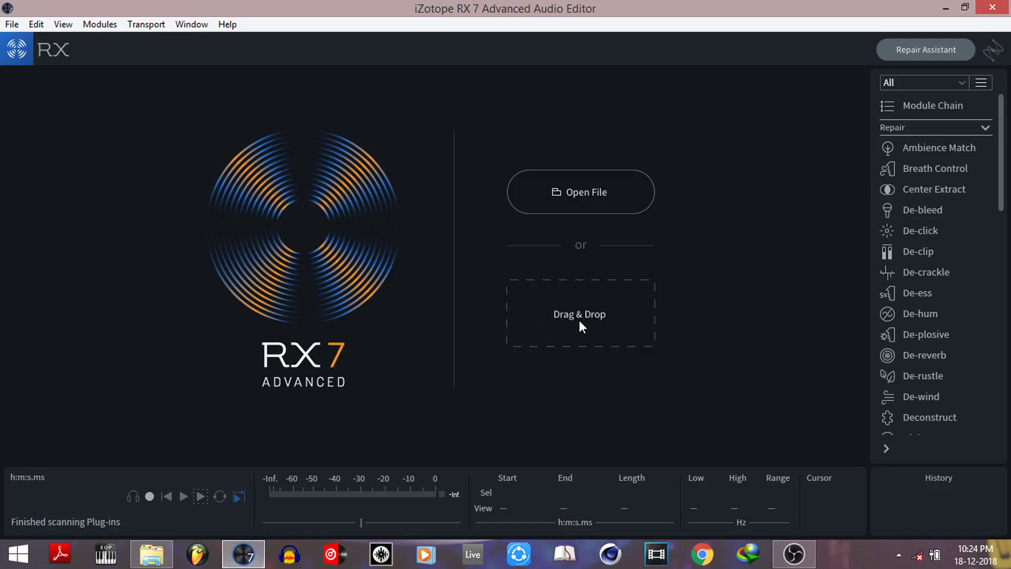
pyautogui.click(586, 192)
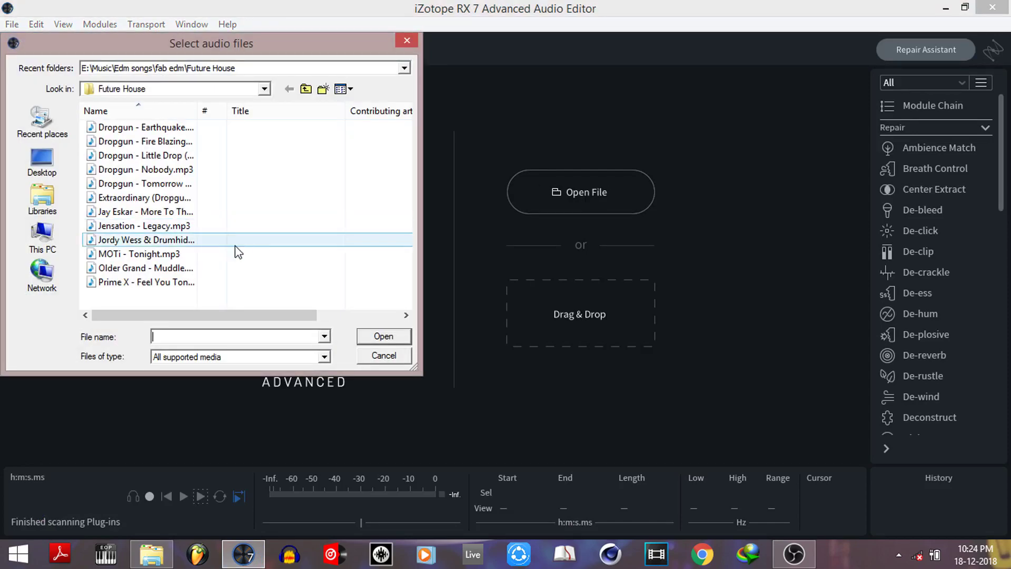
pyautogui.click(217, 245)
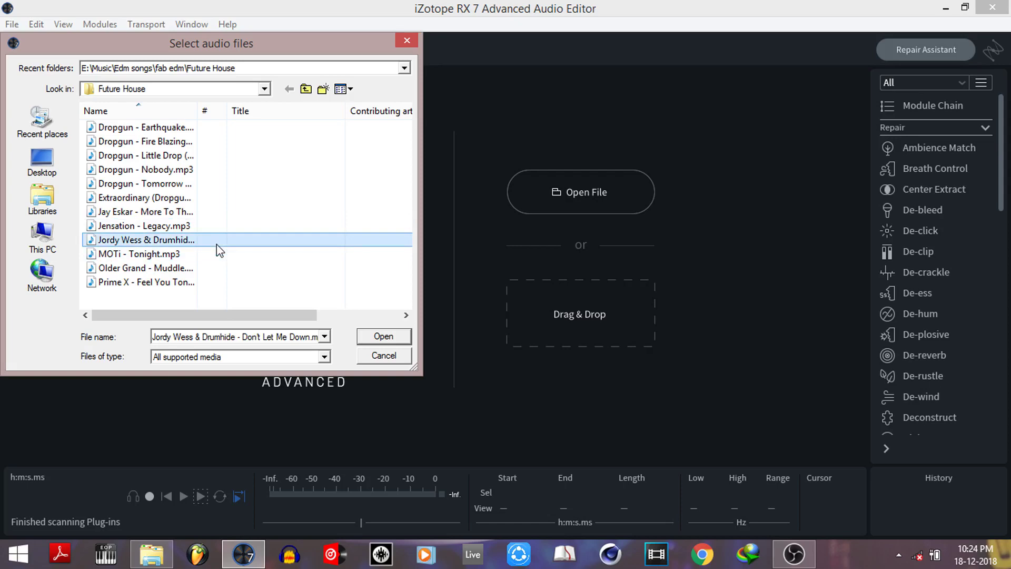
pyautogui.click(377, 339)
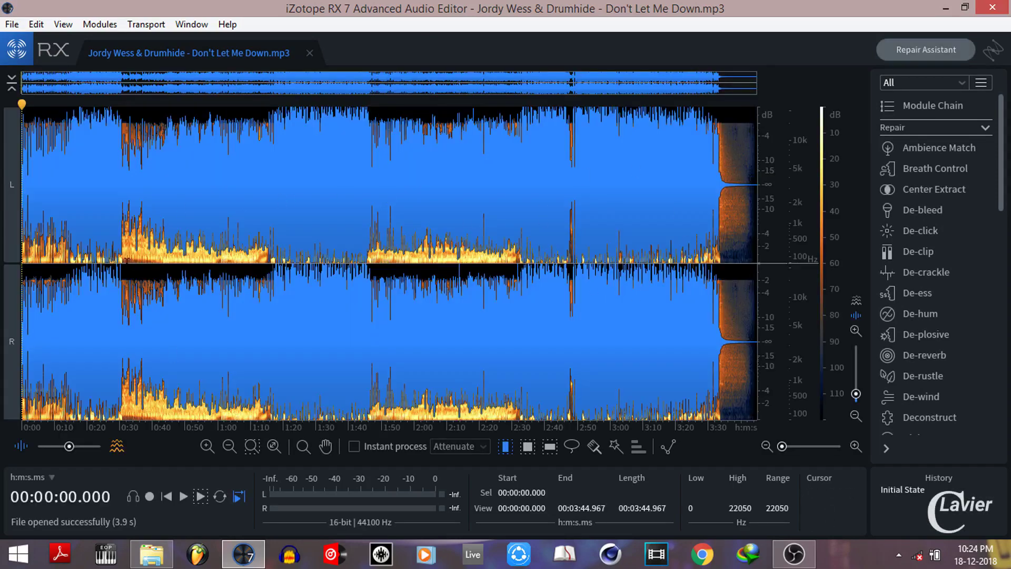
# - Audition from 0:32, then select the passage from 0:32.229 to about 1:05.953
pyautogui.click(129, 260)
pyautogui.press('space')
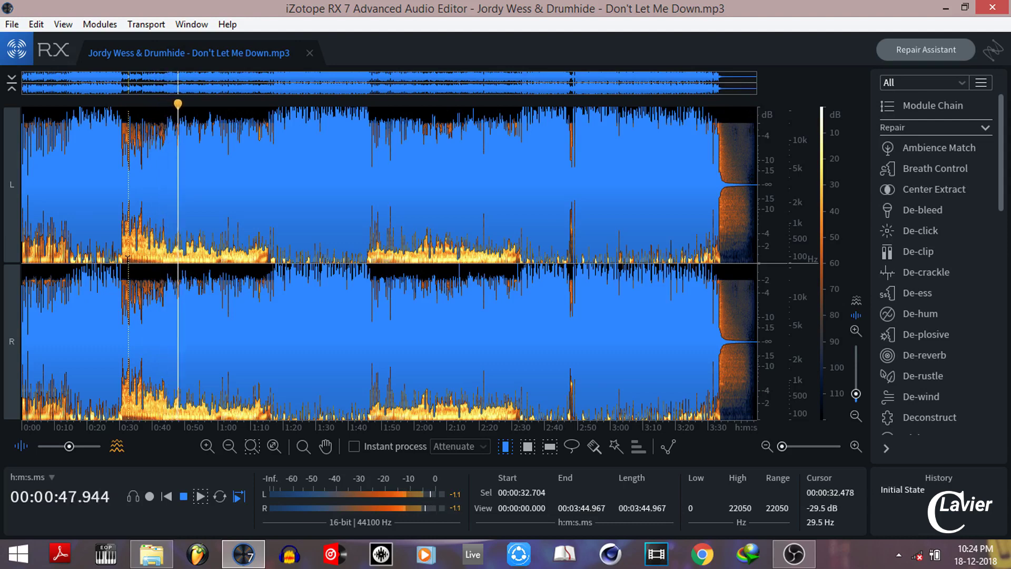
pyautogui.press('space')
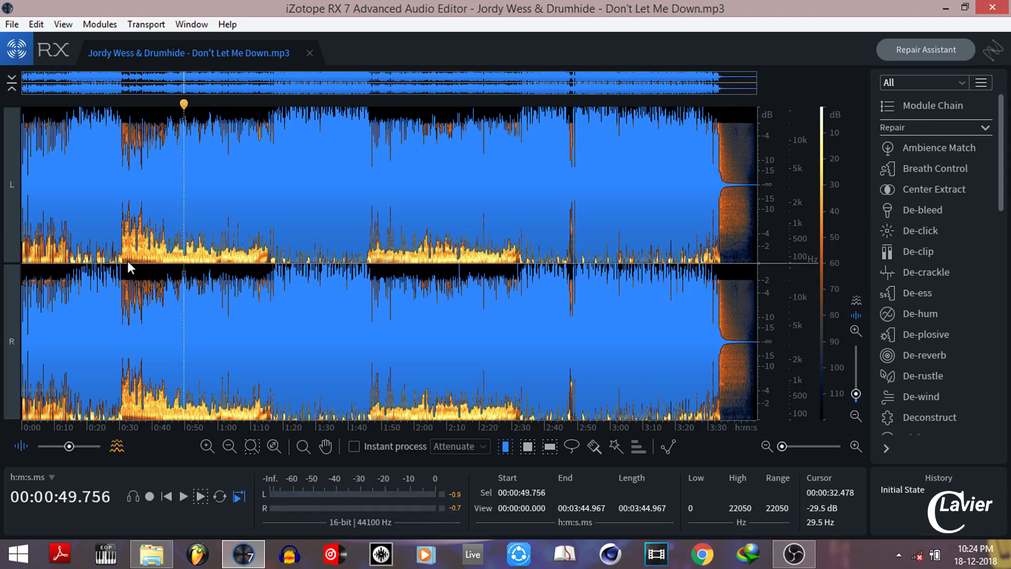
pyautogui.click(127, 262)
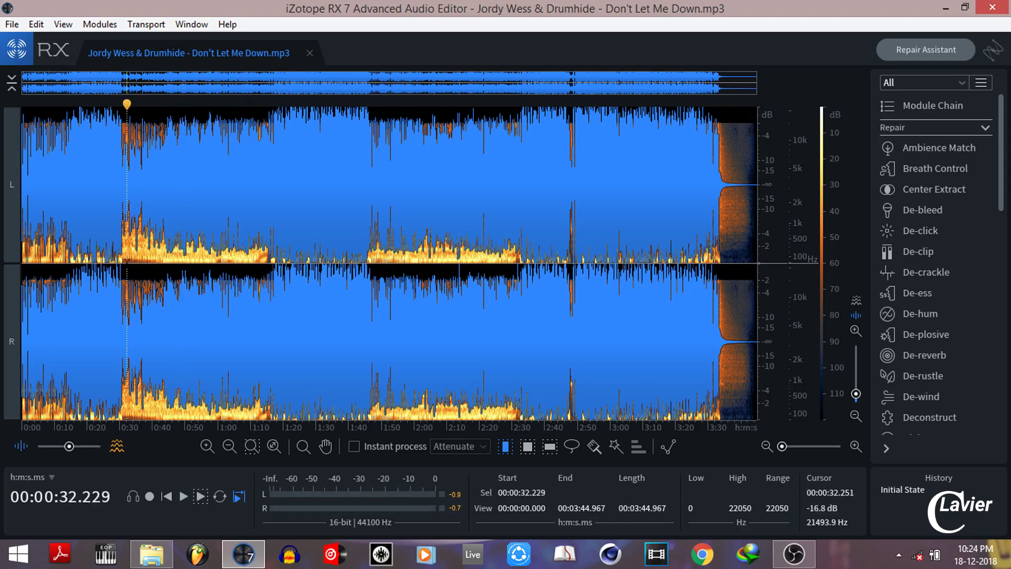
pyautogui.moveTo(127, 262); pyautogui.dragTo(238, 246)
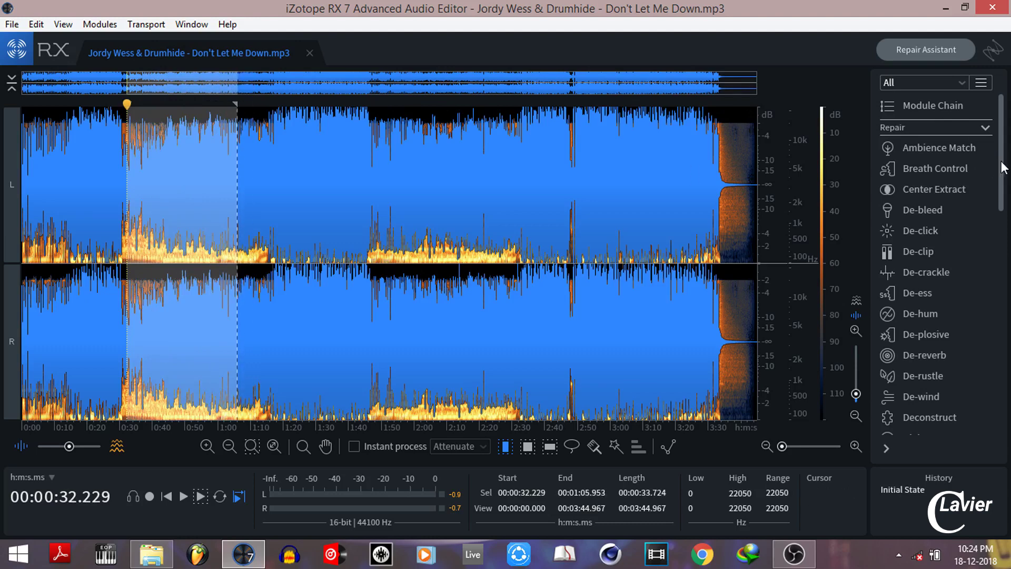
pyautogui.moveTo(1002, 163); pyautogui.dragTo(992, 253)
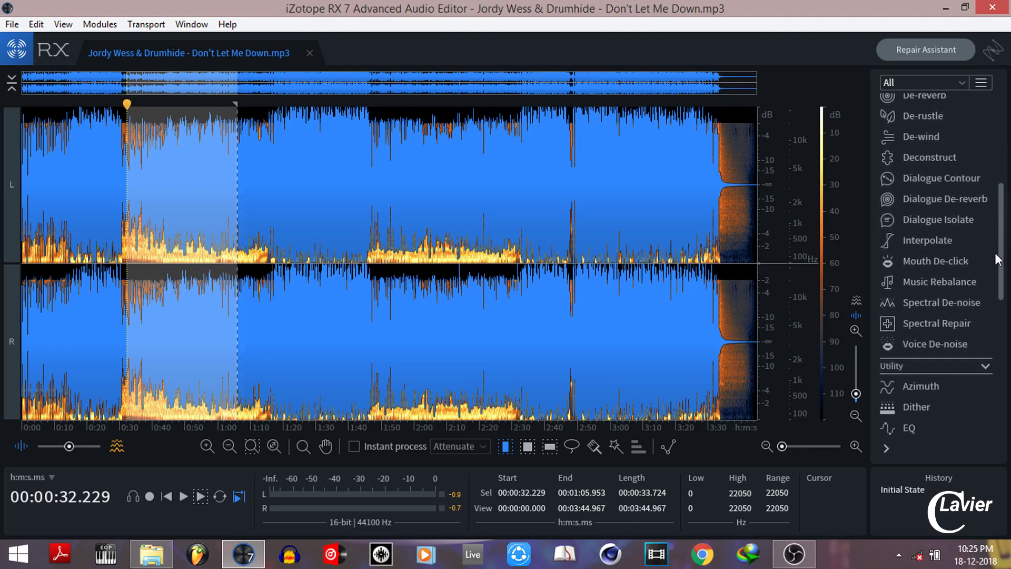
# - Load Music Rebalance's Isolate Voice - Aggressive preset, keeping the Advanced joint channel algorithm
pyautogui.click(922, 282)
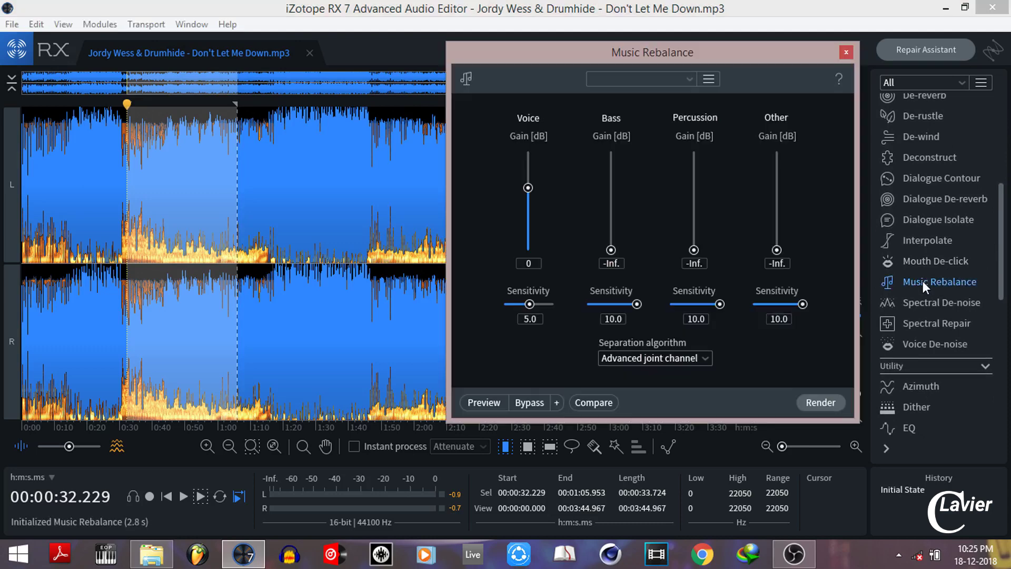
pyautogui.click(690, 79)
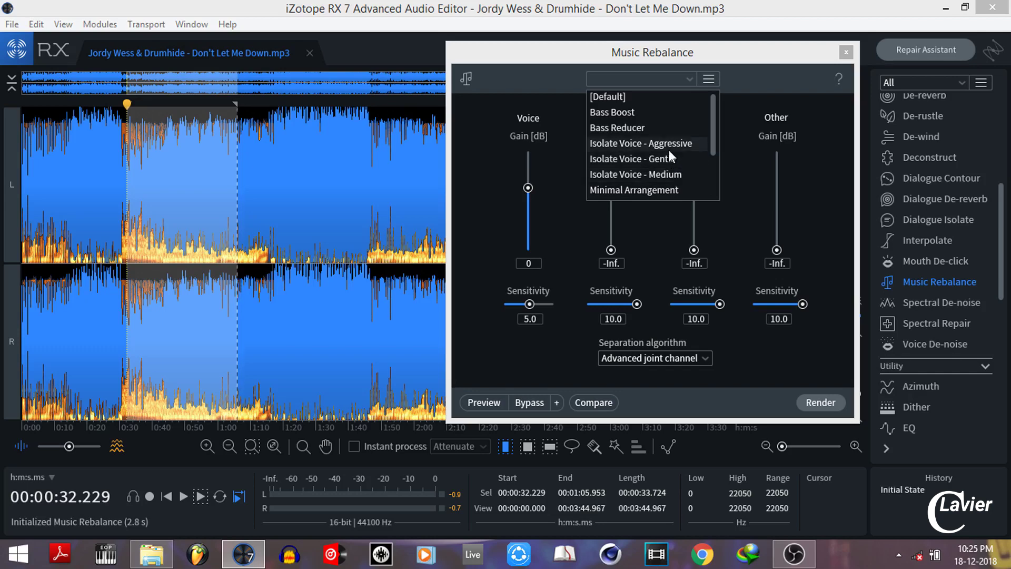
pyautogui.click(668, 144)
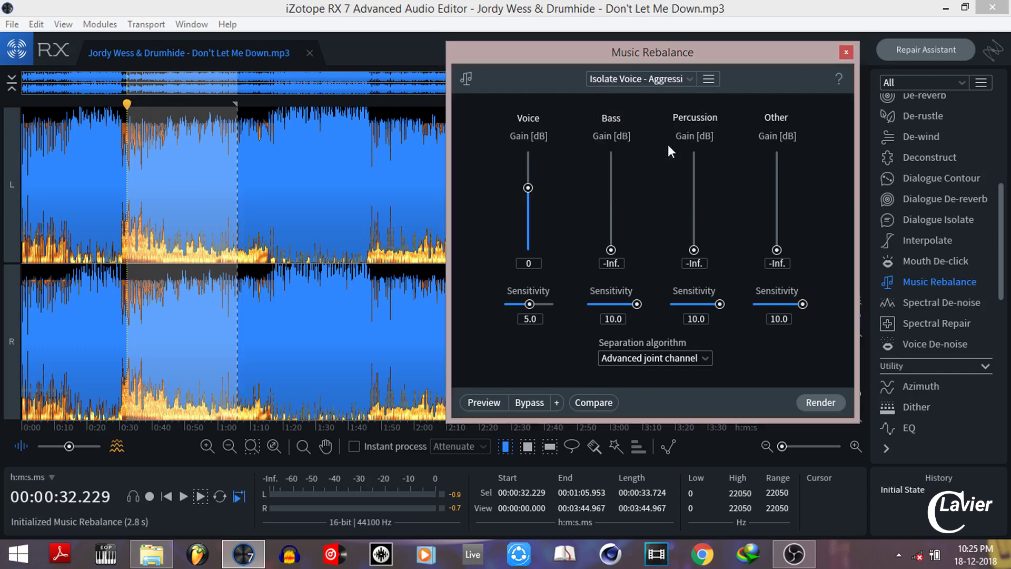
pyautogui.click(707, 360)
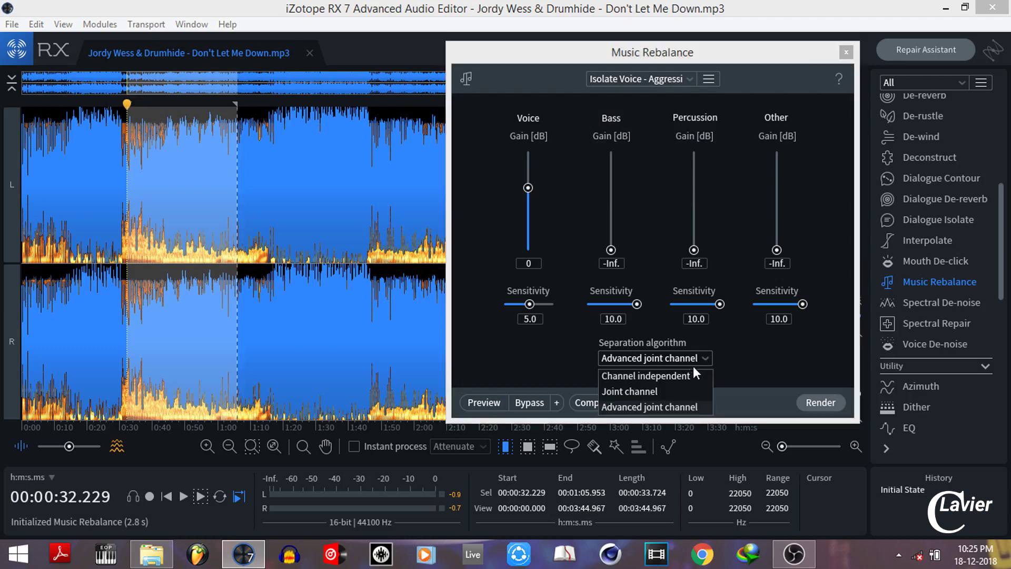
pyautogui.click(666, 410)
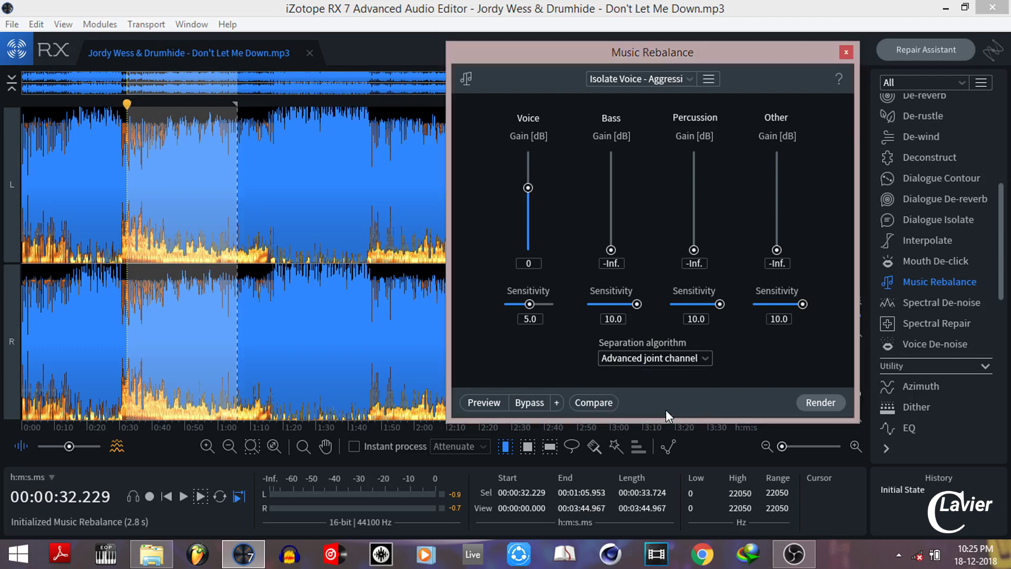
pyautogui.click(595, 403)
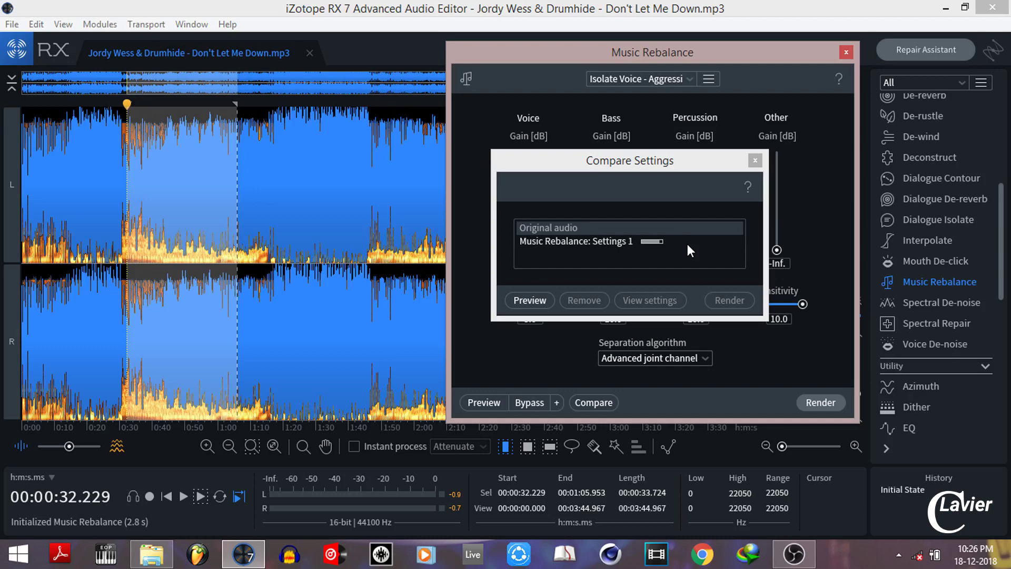
pyautogui.click(555, 241)
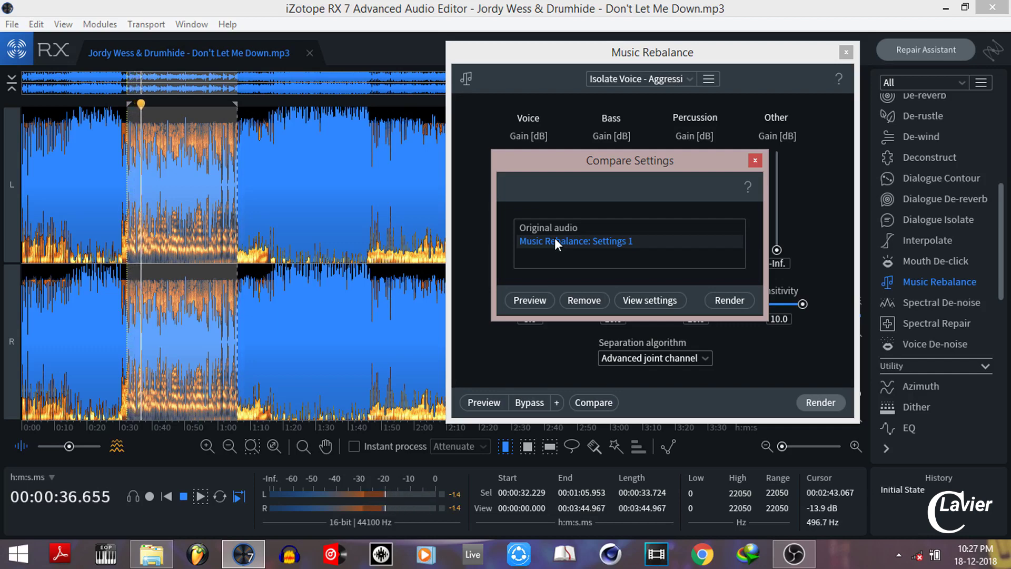
pyautogui.click(554, 227)
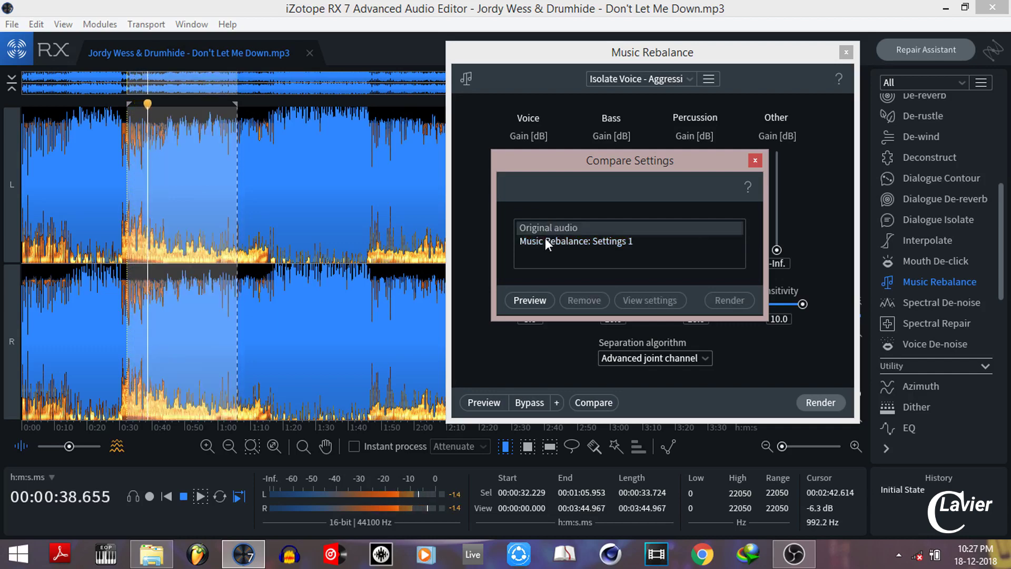
pyautogui.click(545, 241)
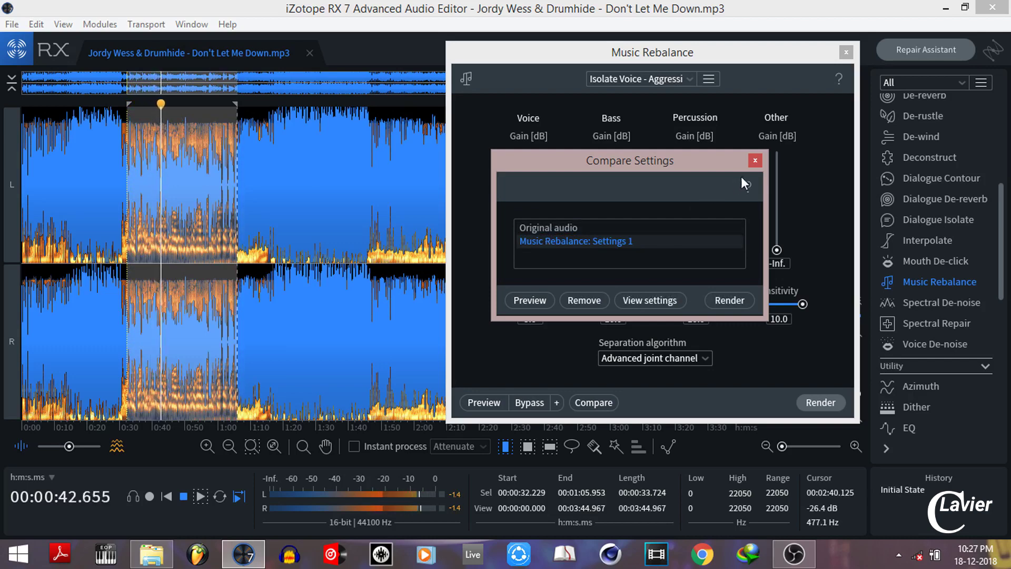
pyautogui.press('space')
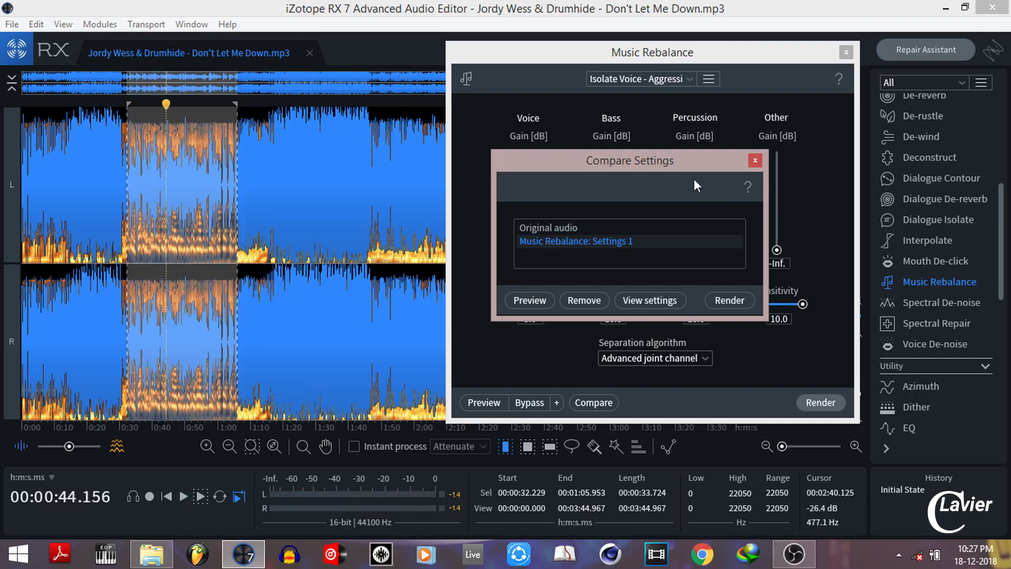
pyautogui.click(755, 161)
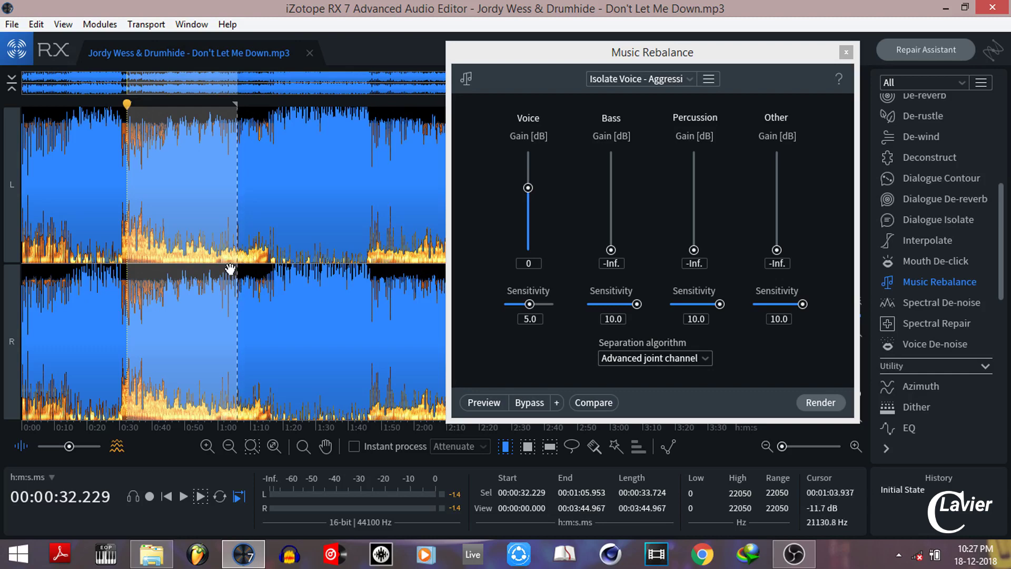
# - Select the entire song and render the Isolate Voice - Aggressive rebalance across it
pyautogui.hotkey('ctrl', 'a')
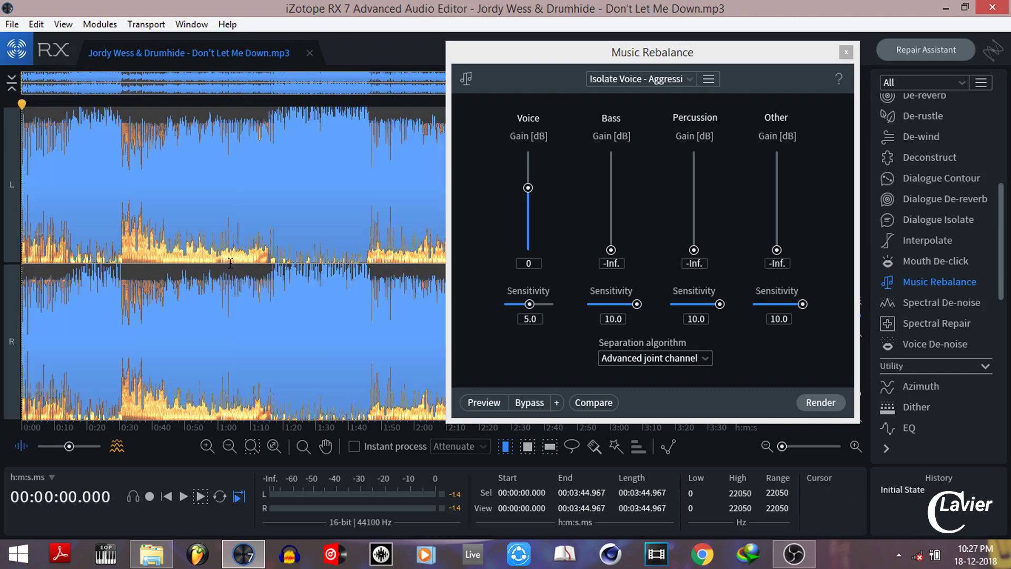
pyautogui.click(817, 403)
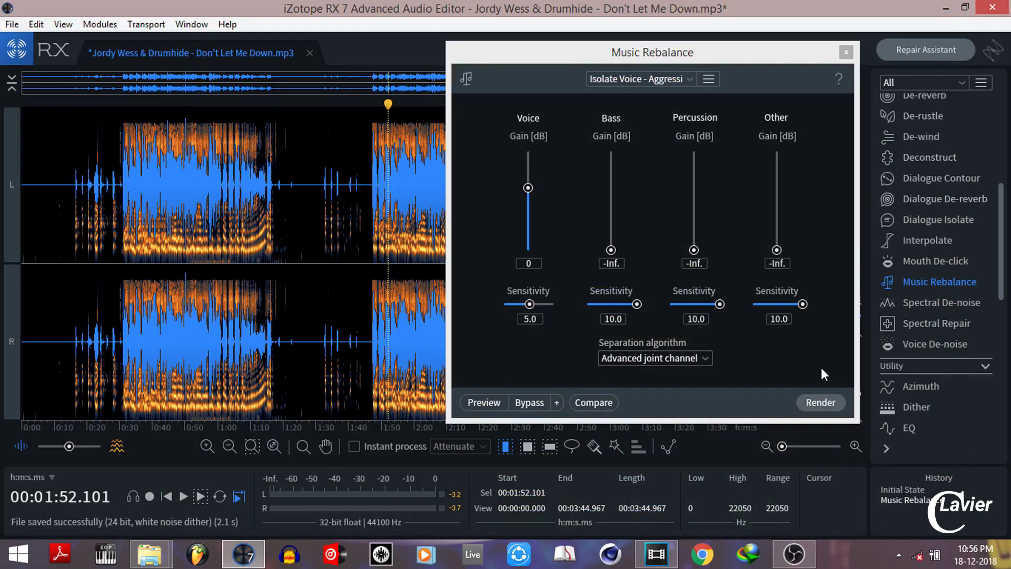
# - Close Music Rebalance and play the isolated vocals from around 0:31
pyautogui.click(846, 53)
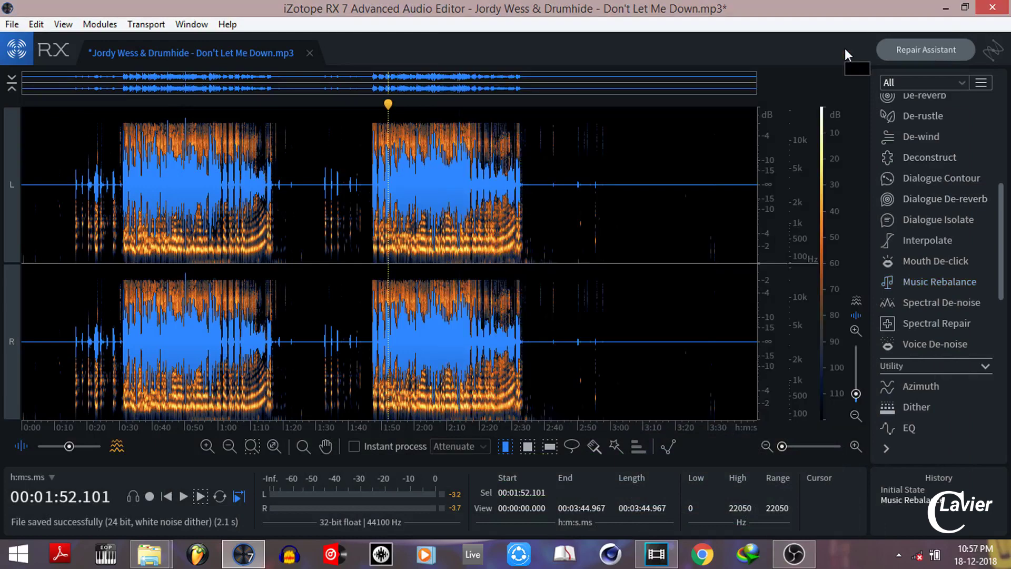
pyautogui.click(124, 190)
pyautogui.press('space')
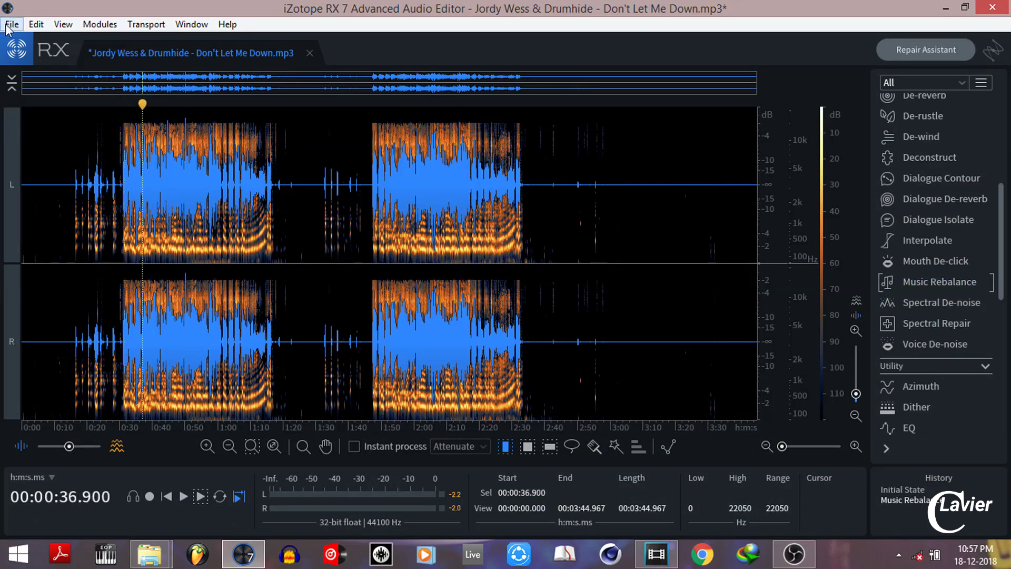
# - Set up File > Export as WAV with 24-bit depth and confirm
pyautogui.click(11, 26)
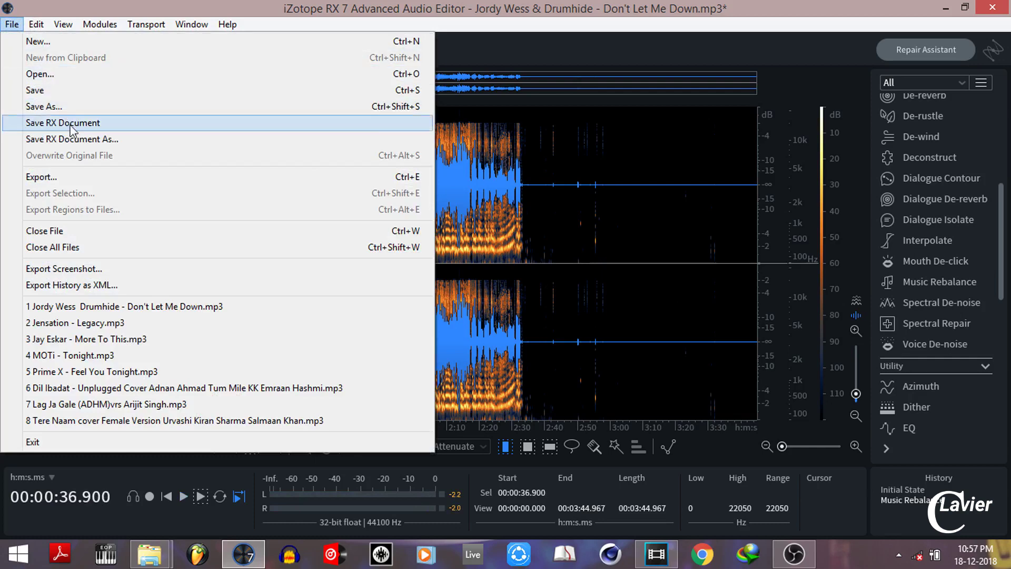
pyautogui.click(83, 181)
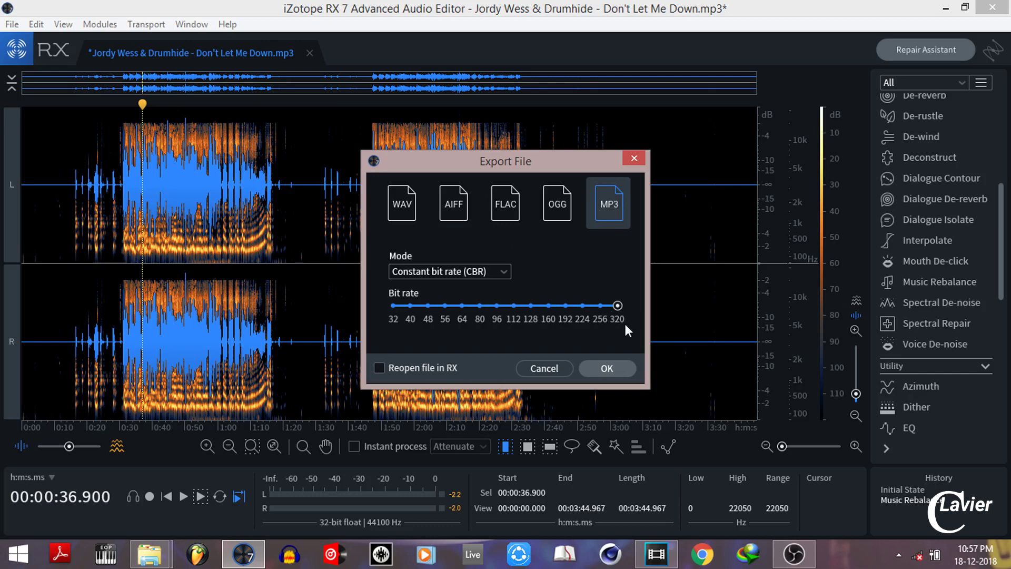
pyautogui.click(411, 207)
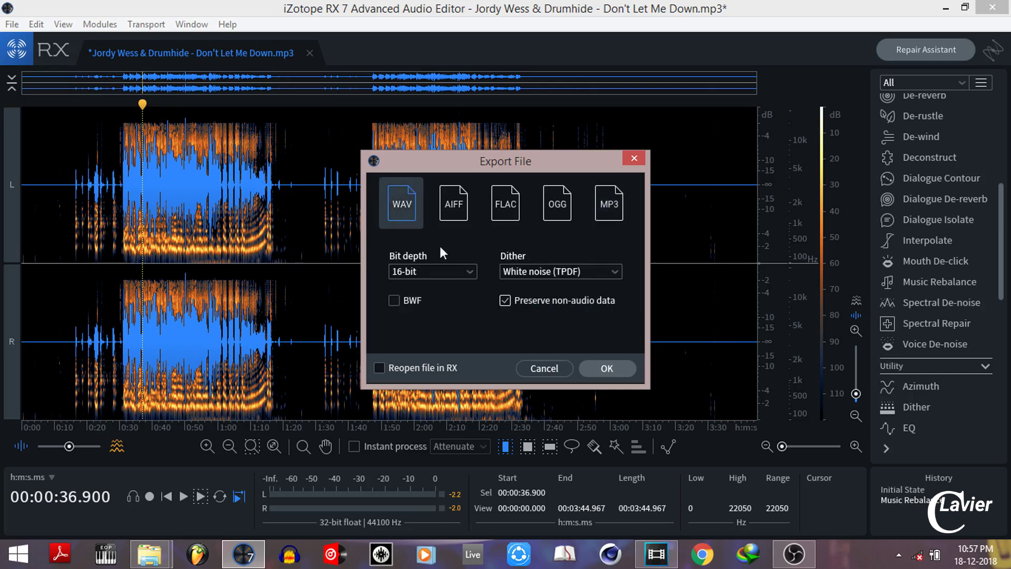
pyautogui.click(470, 272)
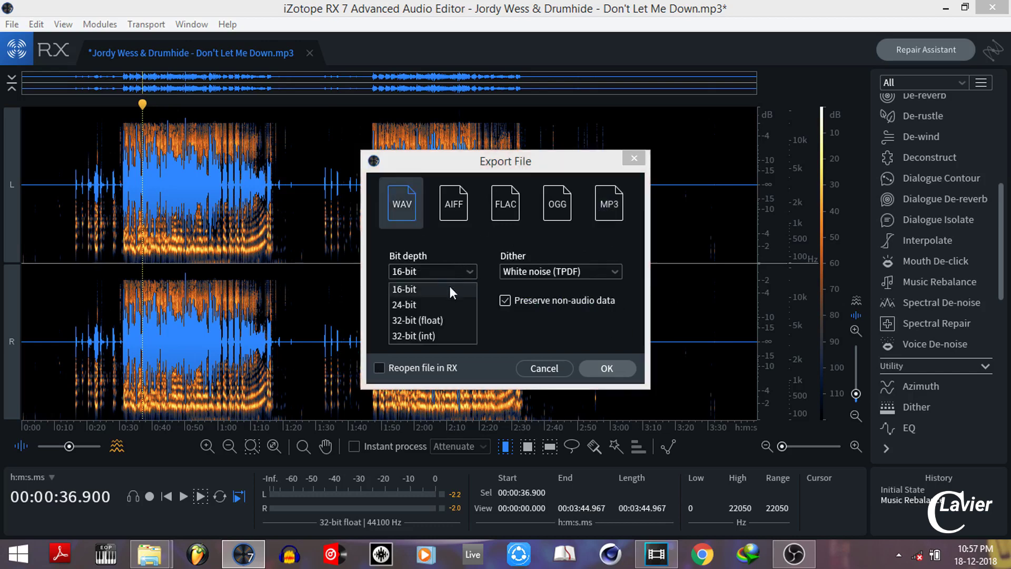
pyautogui.click(416, 306)
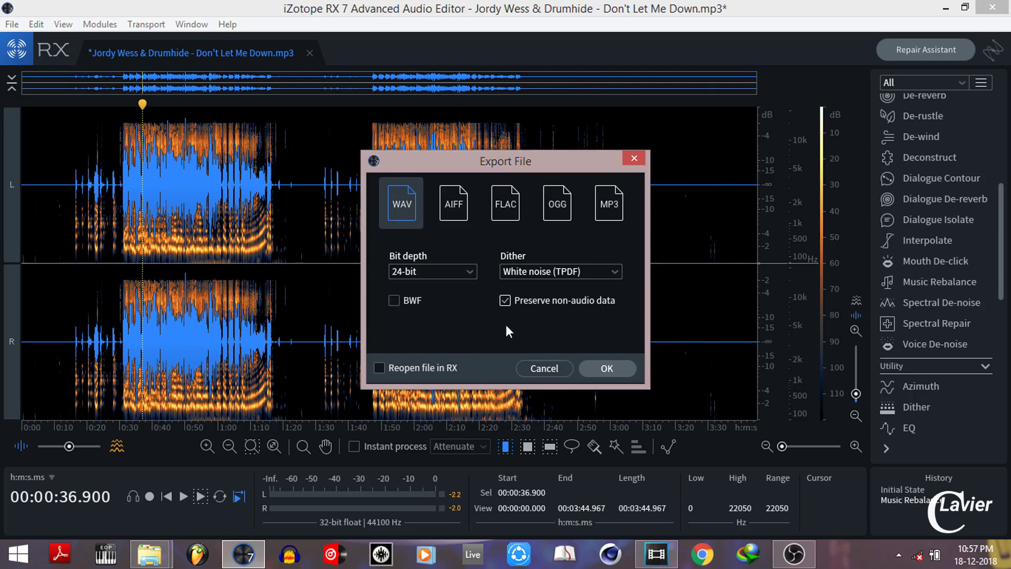
pyautogui.click(613, 372)
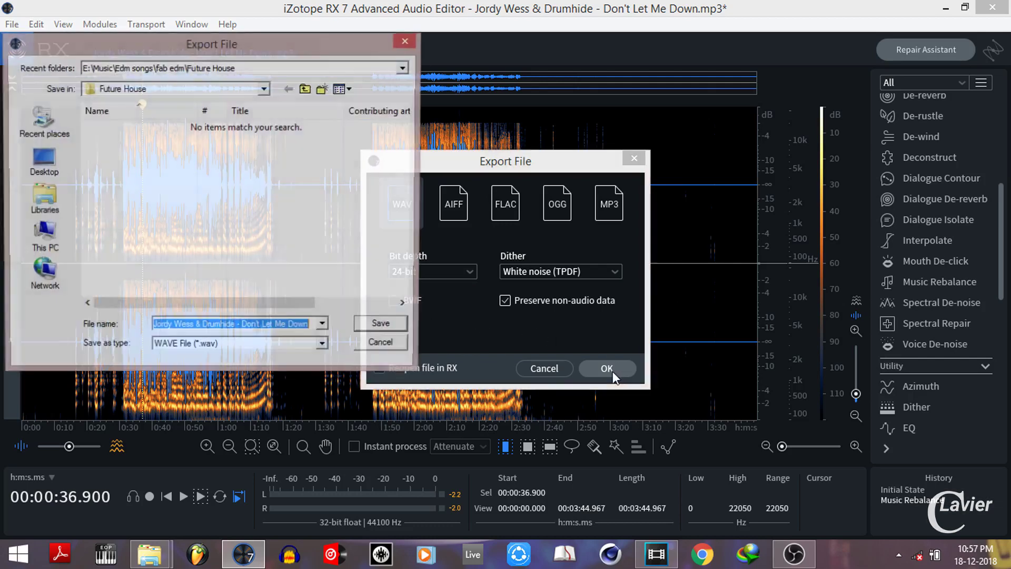
# - Save the acapella as 'Jordy Wess & Drumhide - Don't Let Me Down.wav' in Future House
pyautogui.click(391, 330)
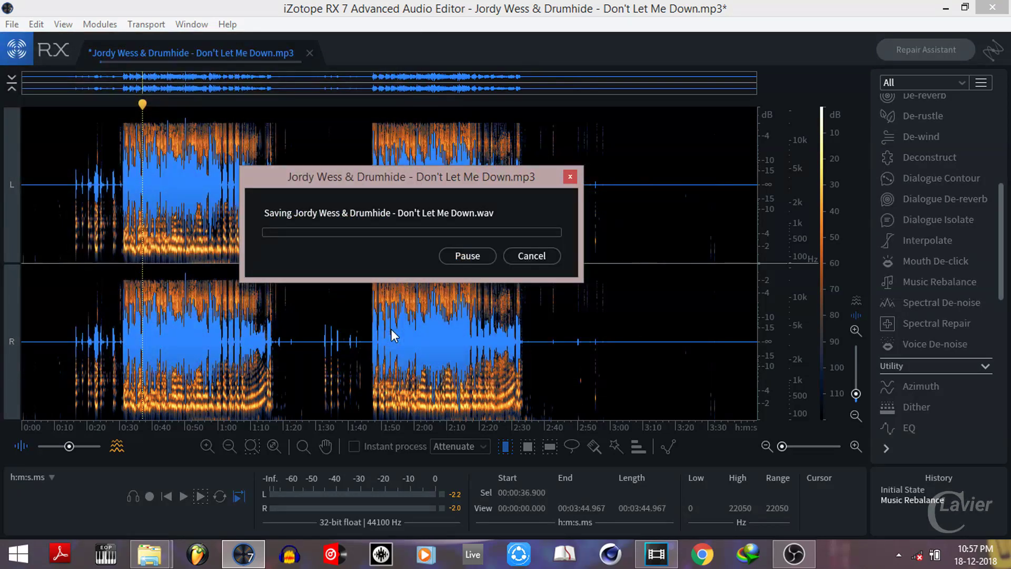